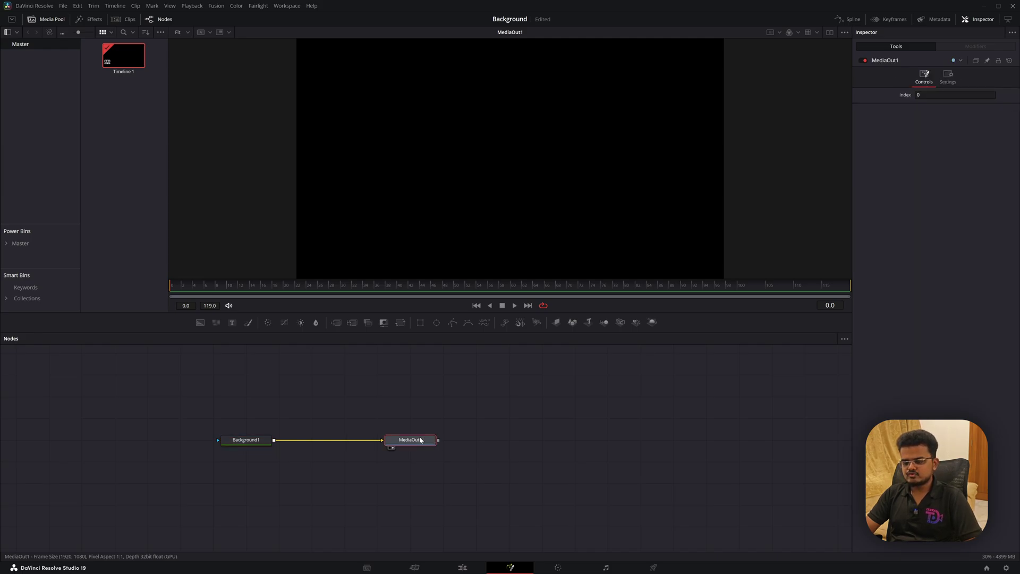
- Set the Background1 node's solid color to the bright blue basic color with green 0.333333 and blue 1.0
left_click(248, 440)
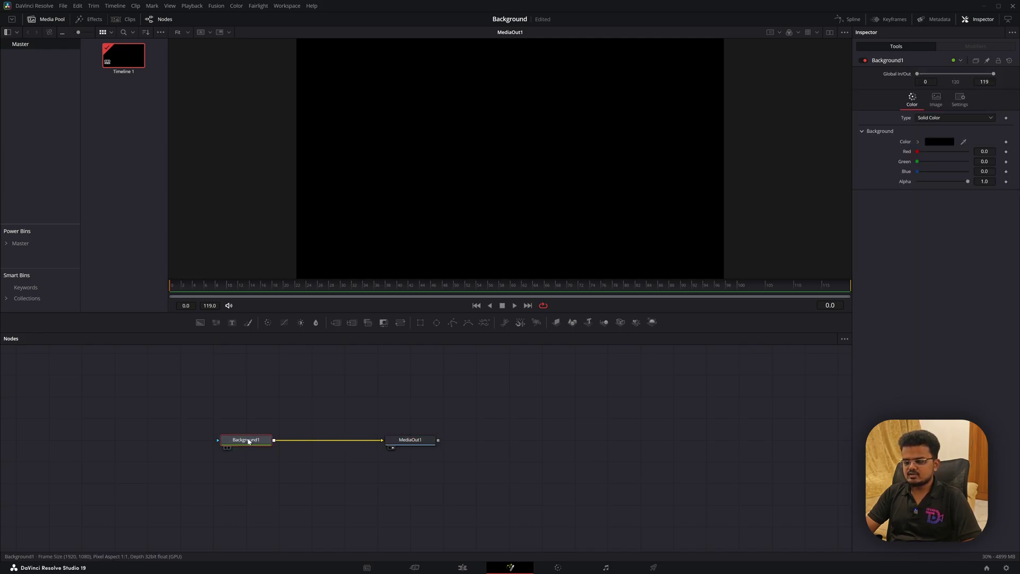
left_click(935, 142)
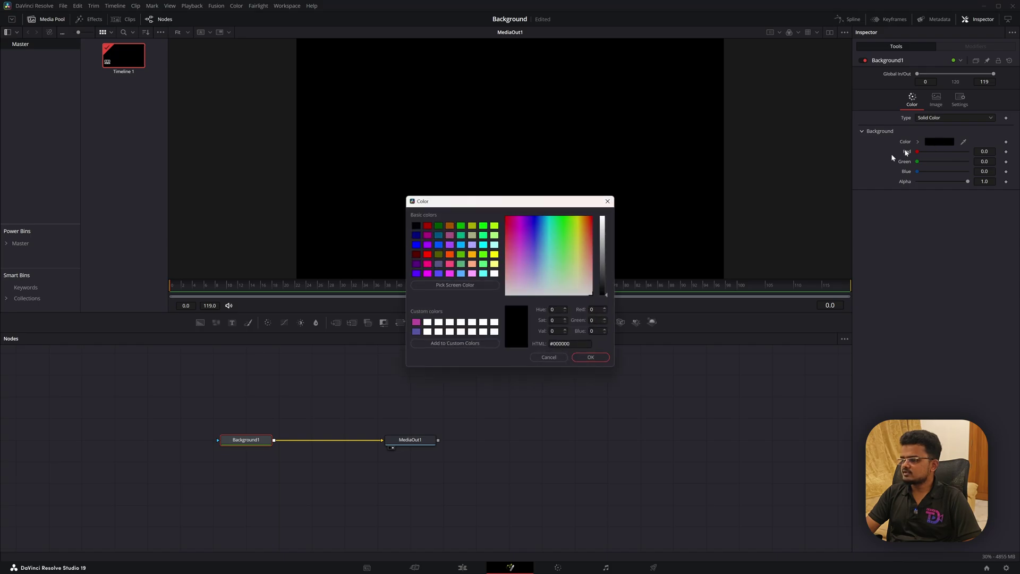
left_click(439, 245)
left_click(585, 358)
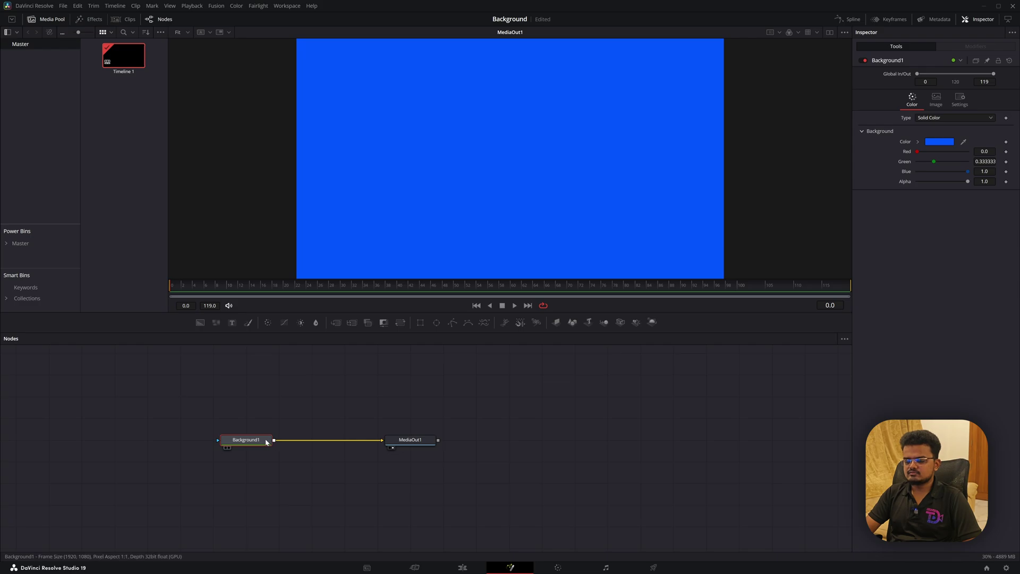
mouse_move(267, 442)
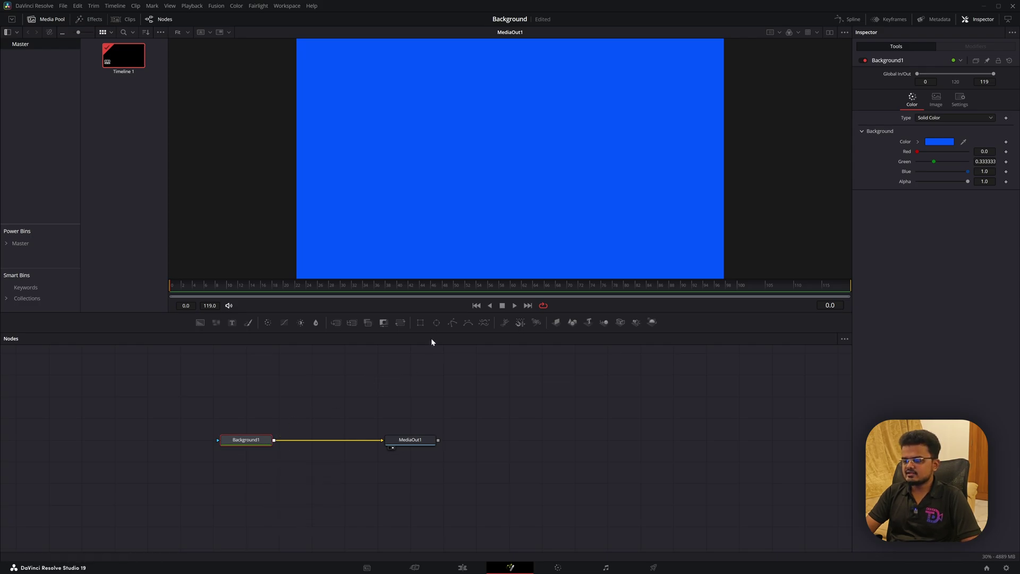
- Try an Ellipse mask about 0.37 wide and high on Background1 and delete the mask node
left_click(437, 323)
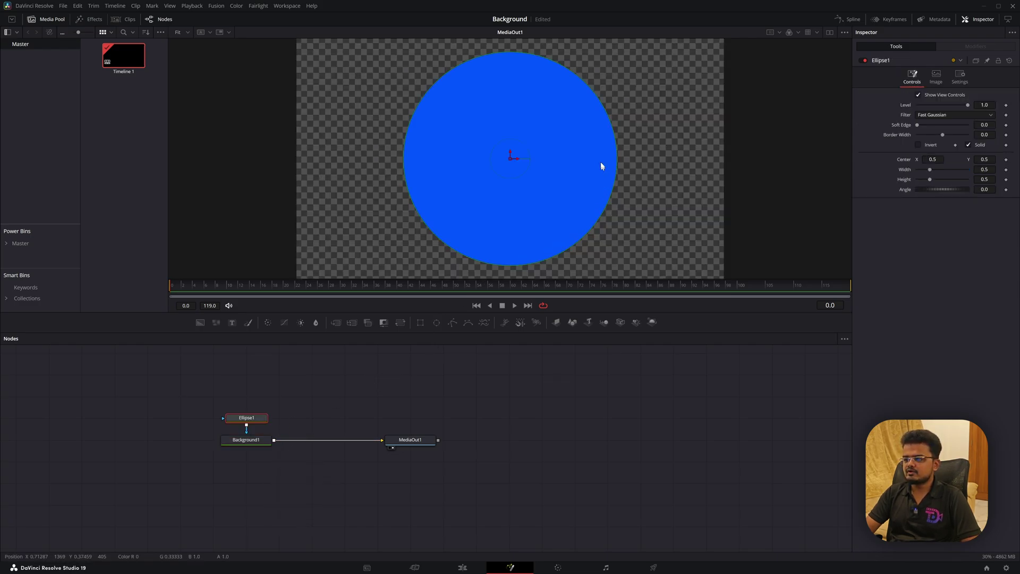
left_click_drag(608, 206, 581, 201)
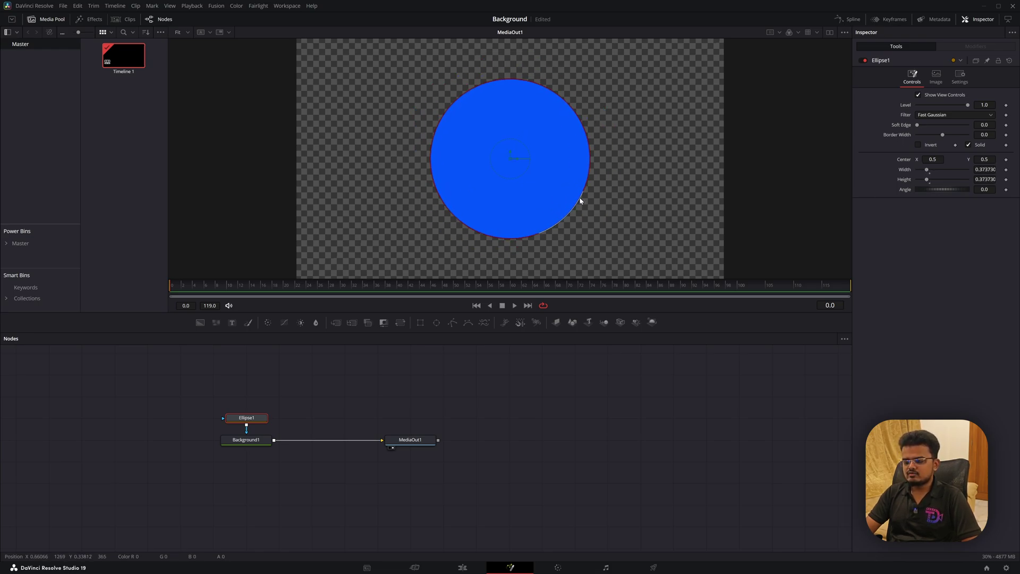
left_click(247, 418)
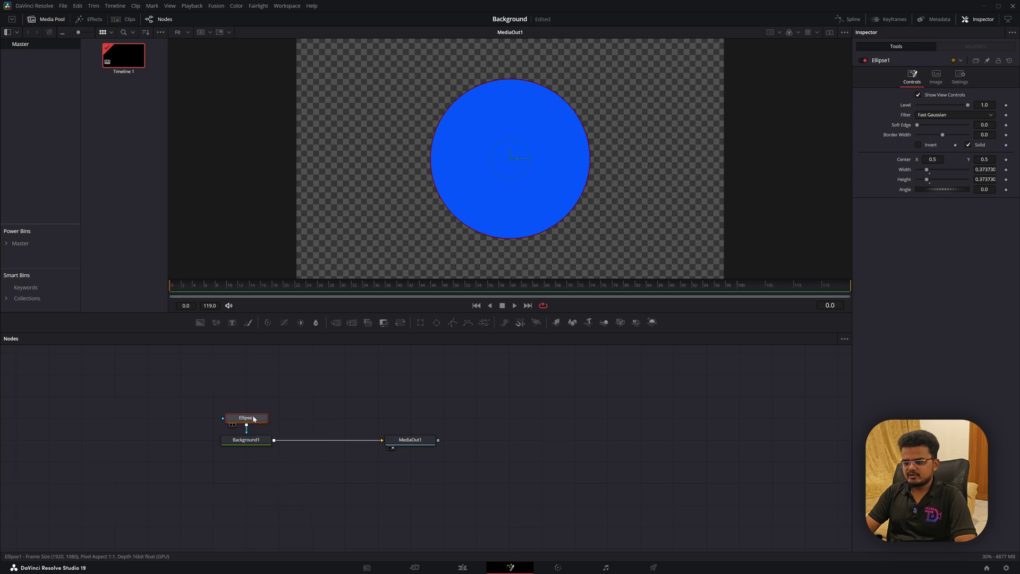
key("Delete")
- Reset Background1's green and blue channels to 0.0 and try lowering its alpha
left_click(256, 441)
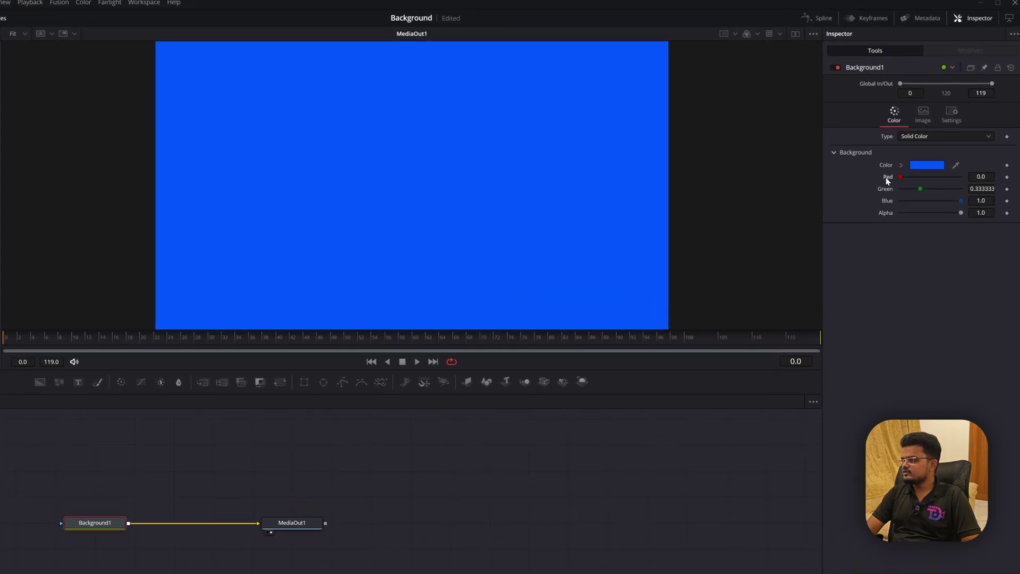
double_click(887, 190)
double_click(886, 202)
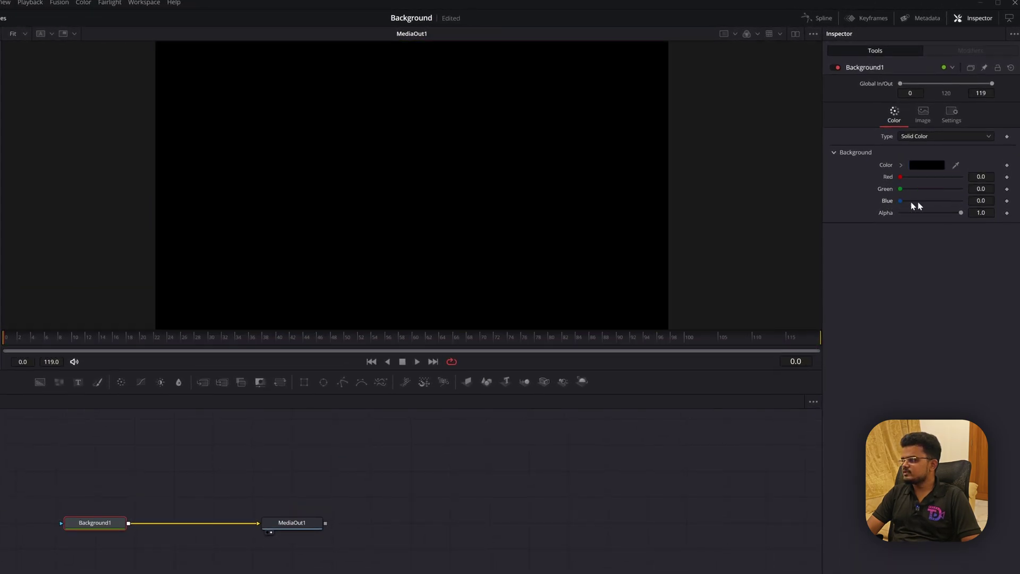
left_click_drag(962, 212, 884, 216)
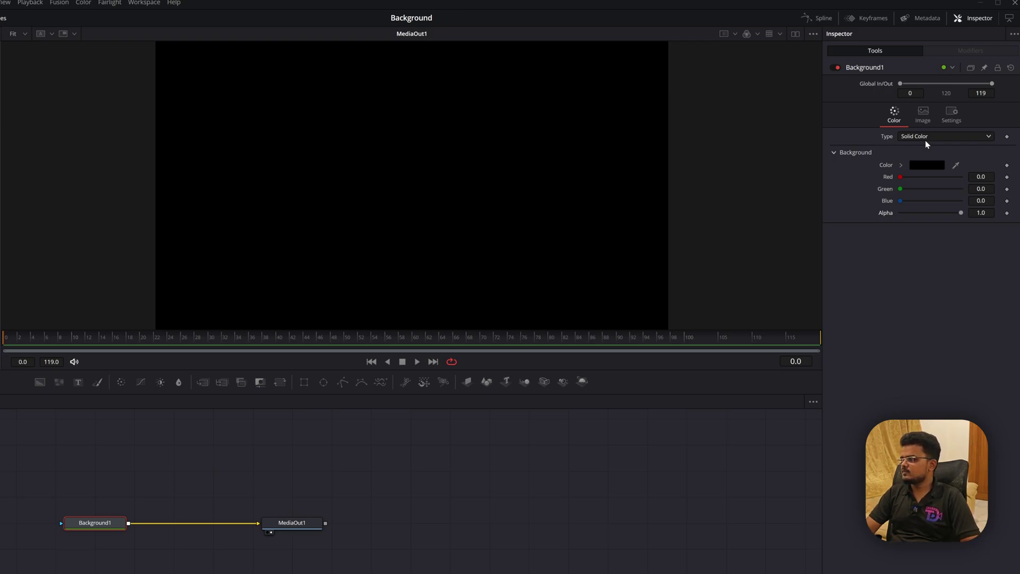
- Change the background type to Horizontal and set its left color to white (#ffffff)
left_click(988, 138)
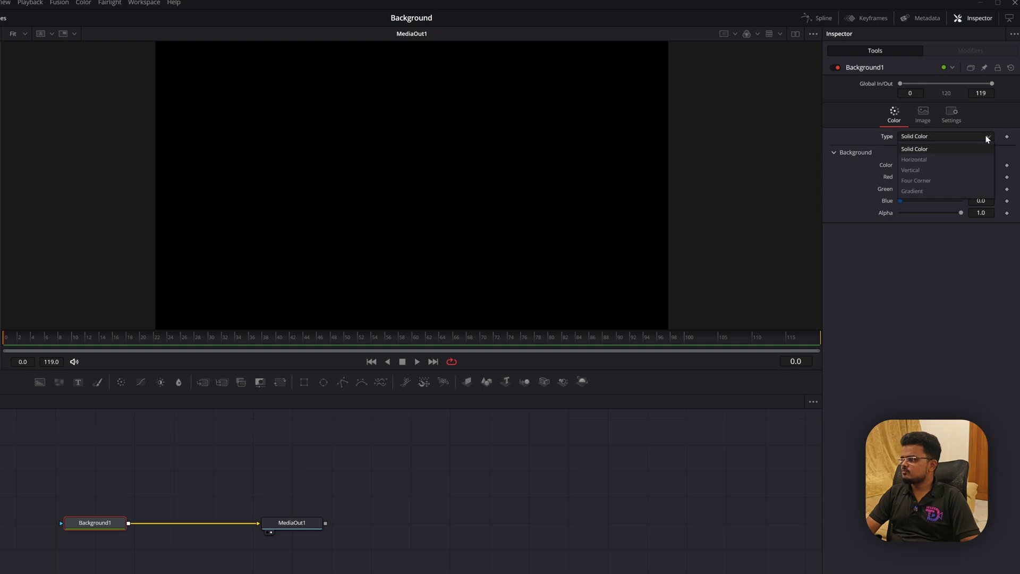
left_click(973, 158)
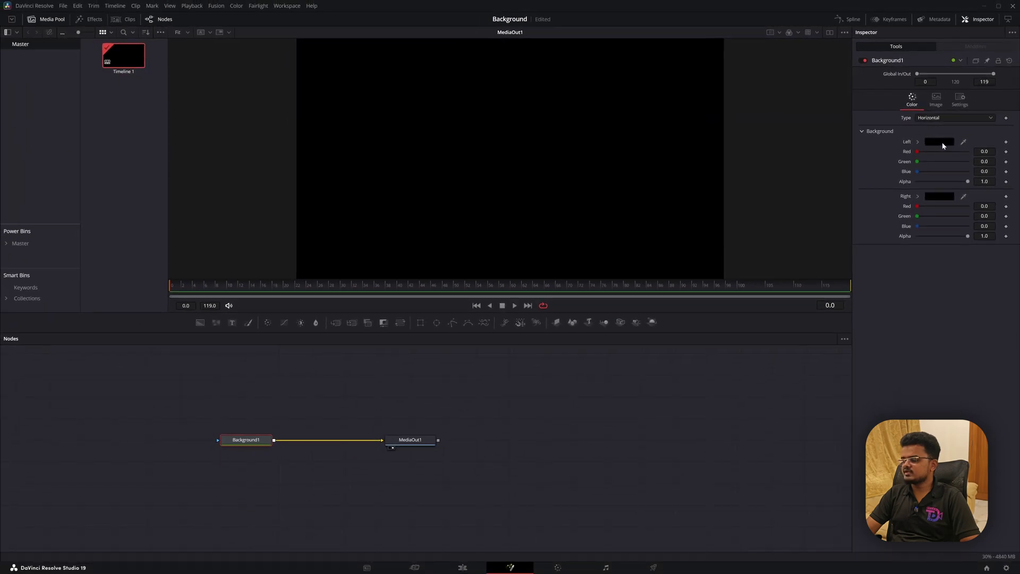
left_click(943, 144)
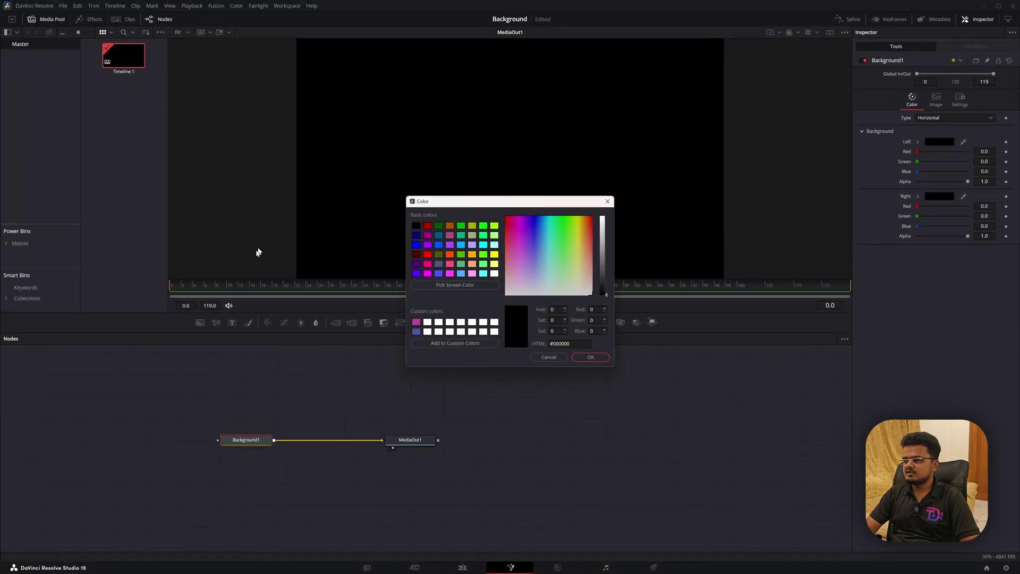
left_click(496, 273)
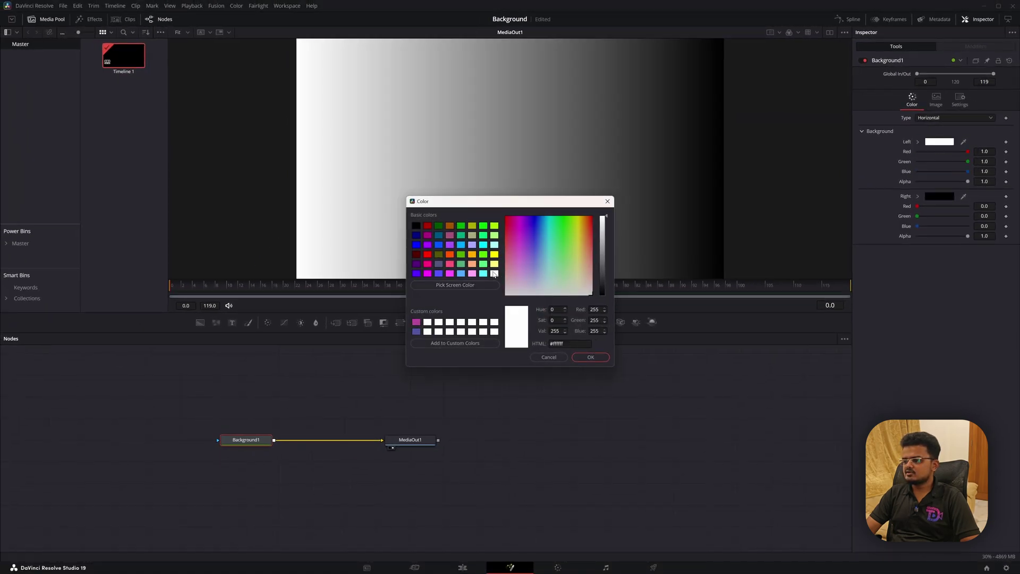
left_click(587, 357)
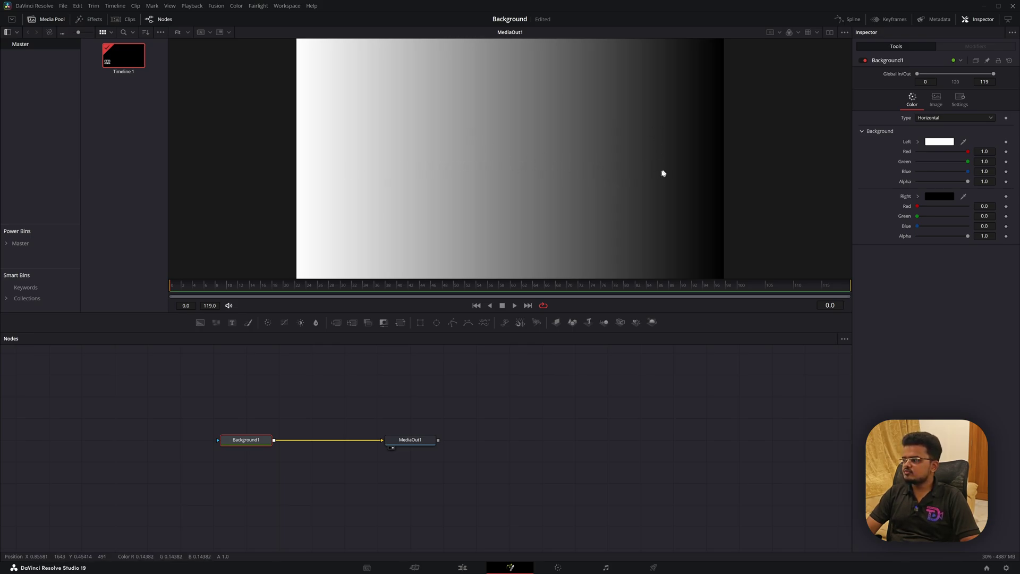
mouse_move(967, 236)
left_mouse_down()
mouse_move(857, 238)
mouse_move(968, 240)
left_mouse_up()
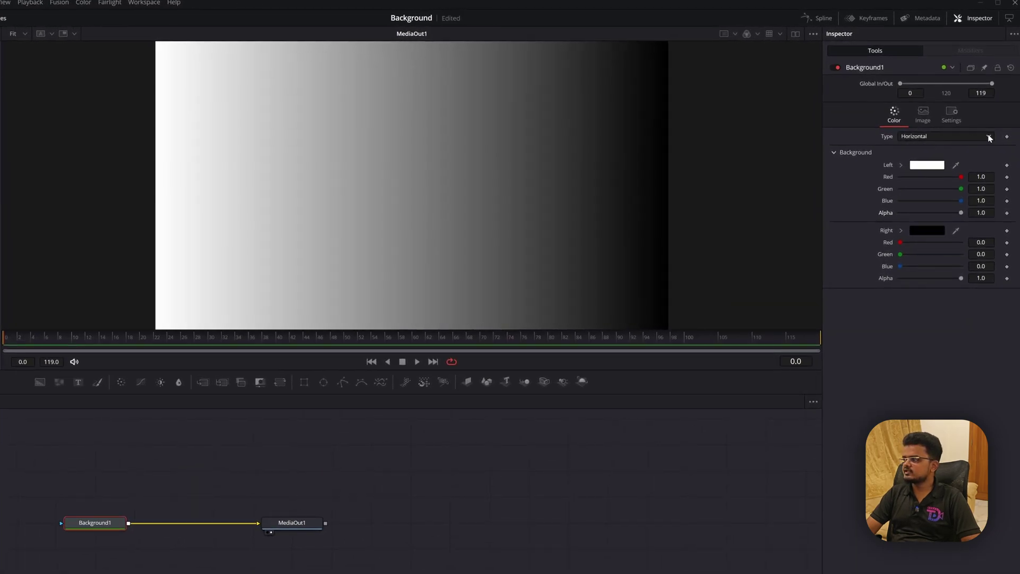
- Preview the Vertical background type and switch the background to Four Corner
left_click(990, 137)
left_click(976, 169)
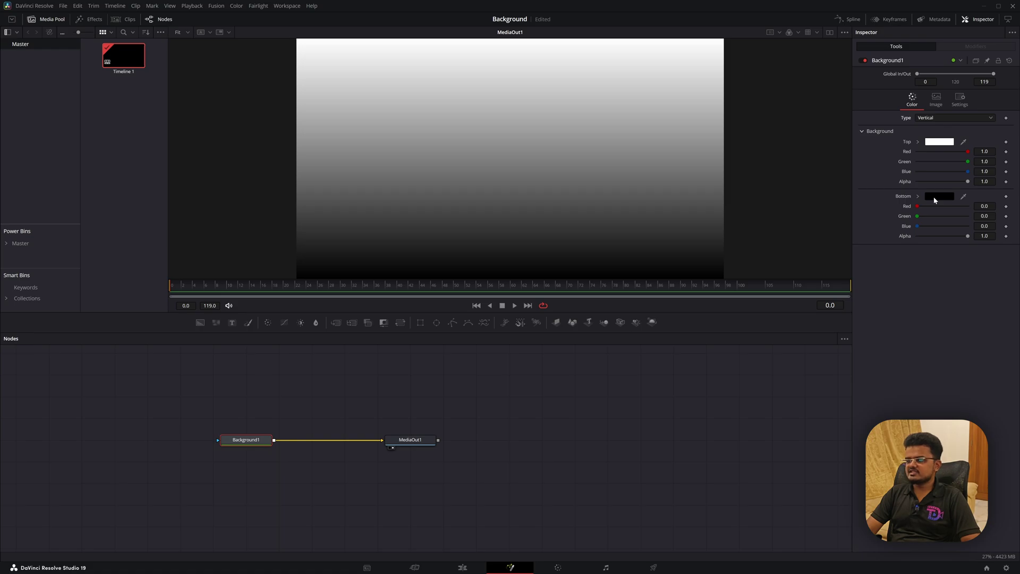
left_click(991, 118)
left_click(974, 152)
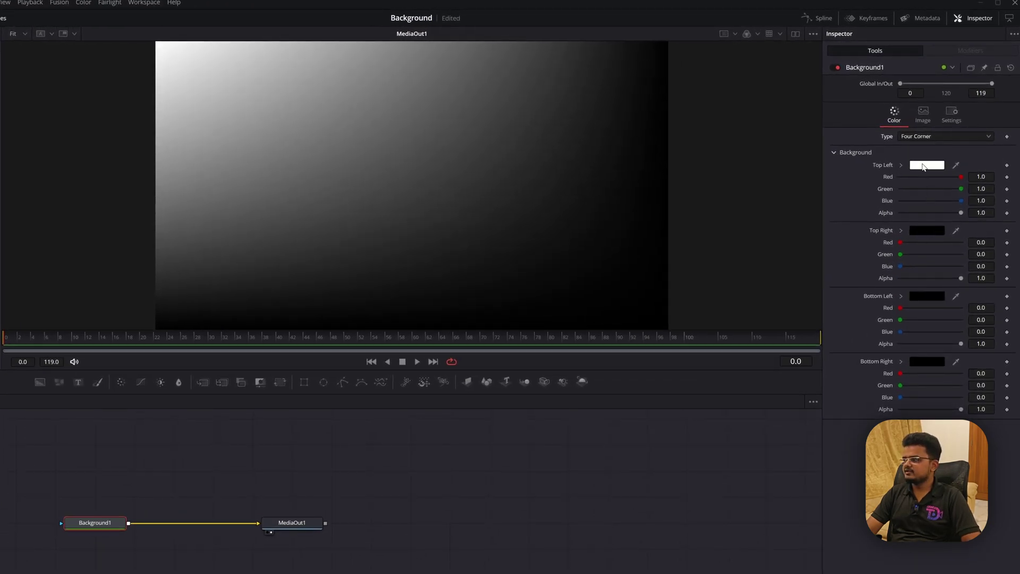
- Set the background's top left corner color to cyan and its top right corner color to orange
left_click(929, 162)
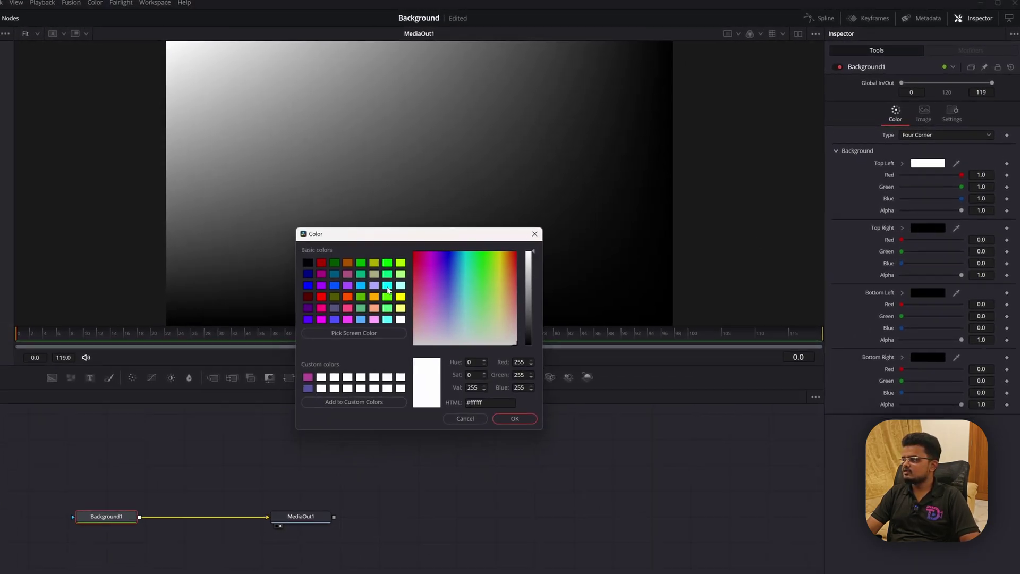
left_click(388, 286)
left_click(515, 418)
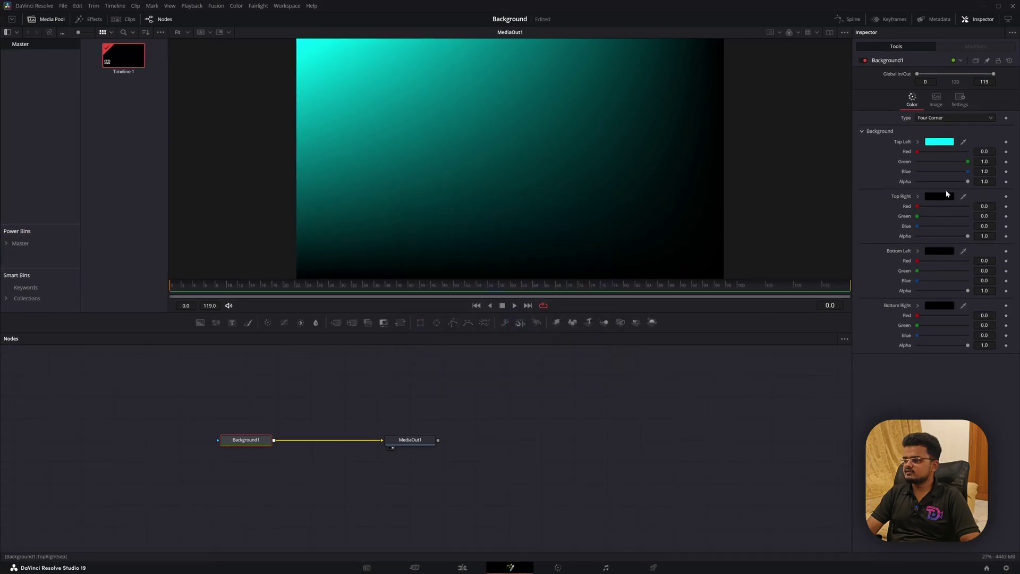
left_click(928, 227)
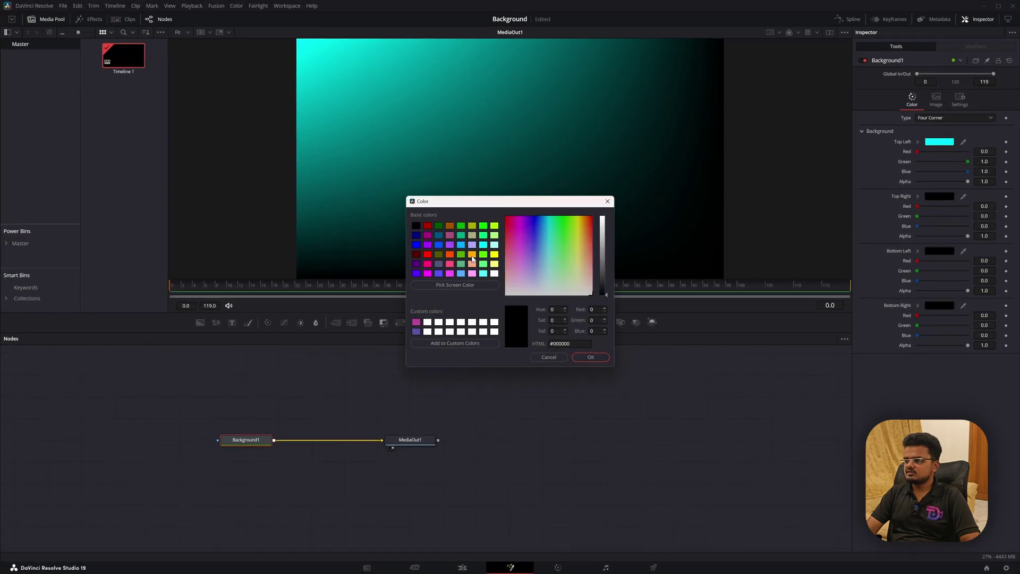
left_click(472, 259)
left_click(591, 357)
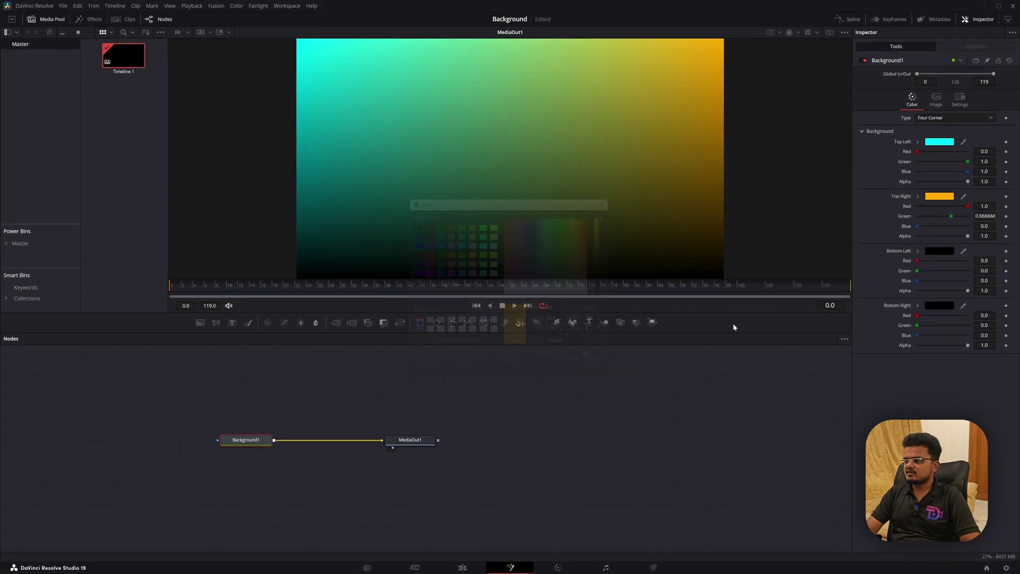
- Set the background's bottom left corner color to white and its bottom right corner color to orange-red
left_click(937, 249)
left_click(494, 273)
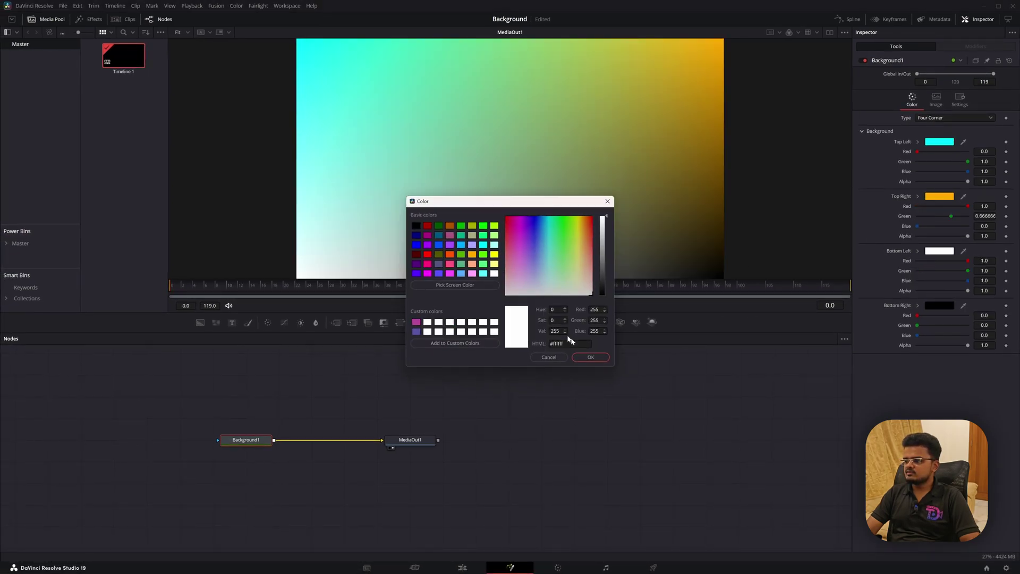
left_click(590, 357)
left_click(939, 305)
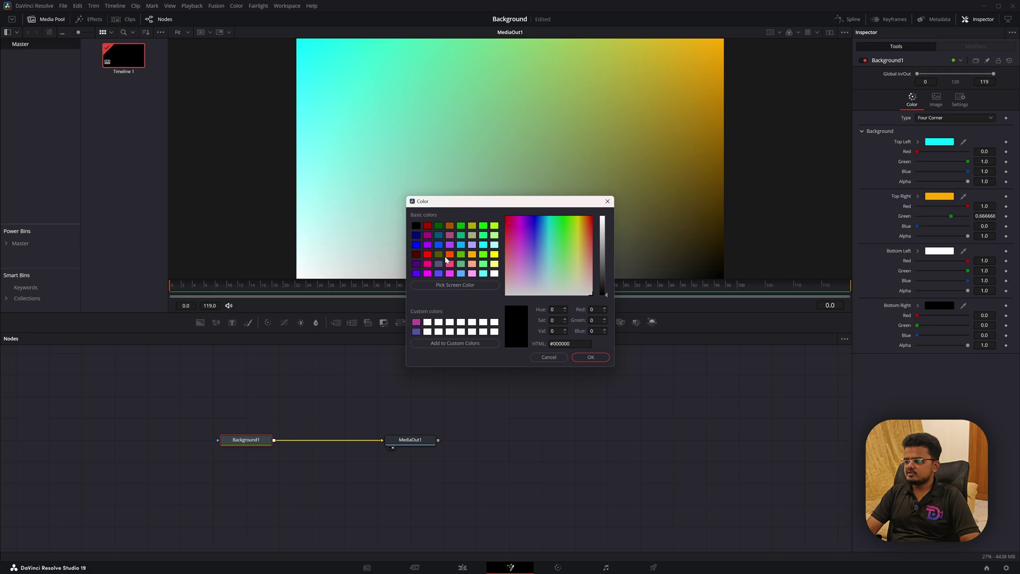
left_click(450, 254)
left_click(590, 357)
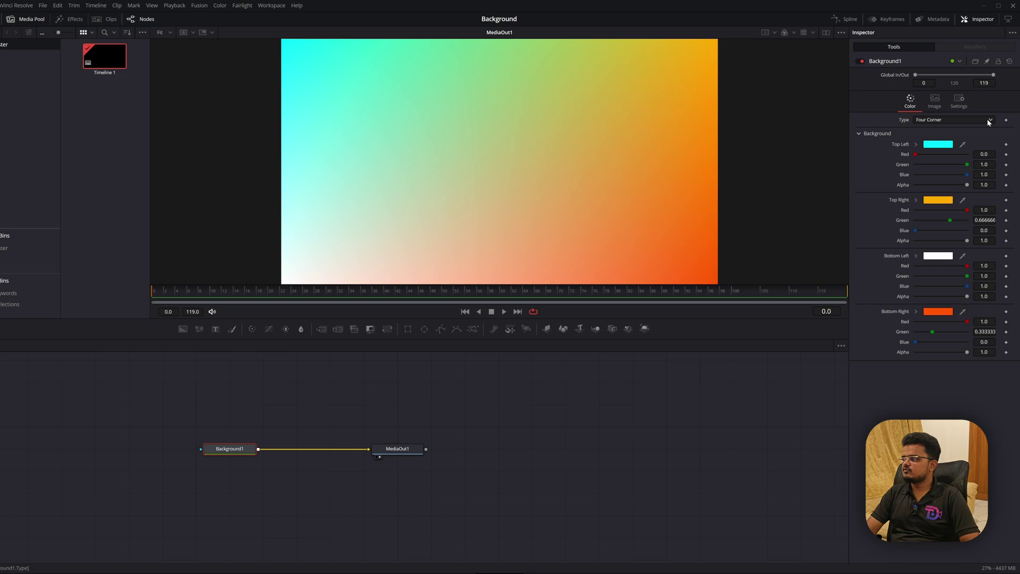
- Change the background type to Gradient and set the end stop at 1.0 to blue (#0000ff)
left_click(988, 121)
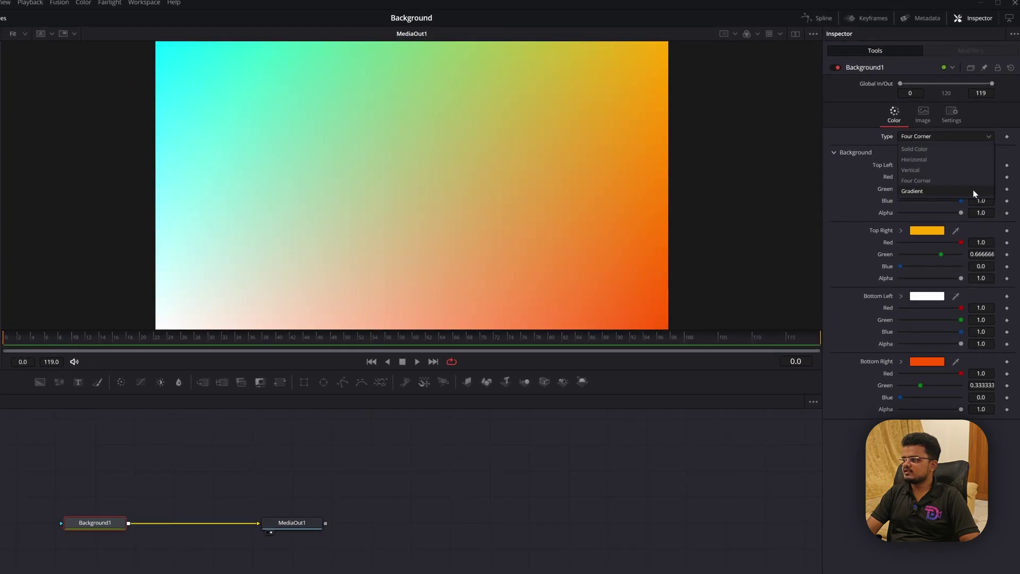
left_click(976, 192)
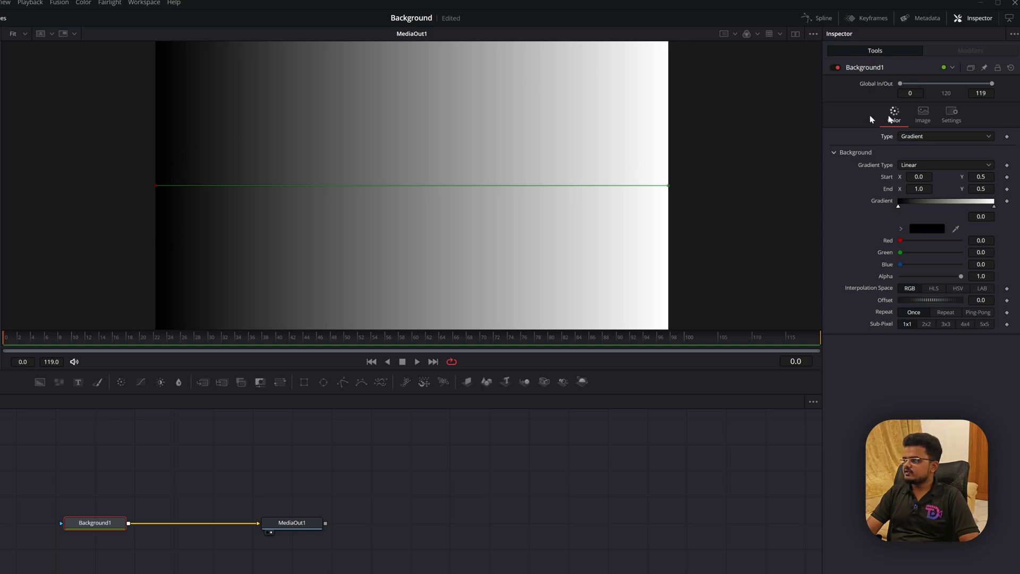
left_click(994, 208)
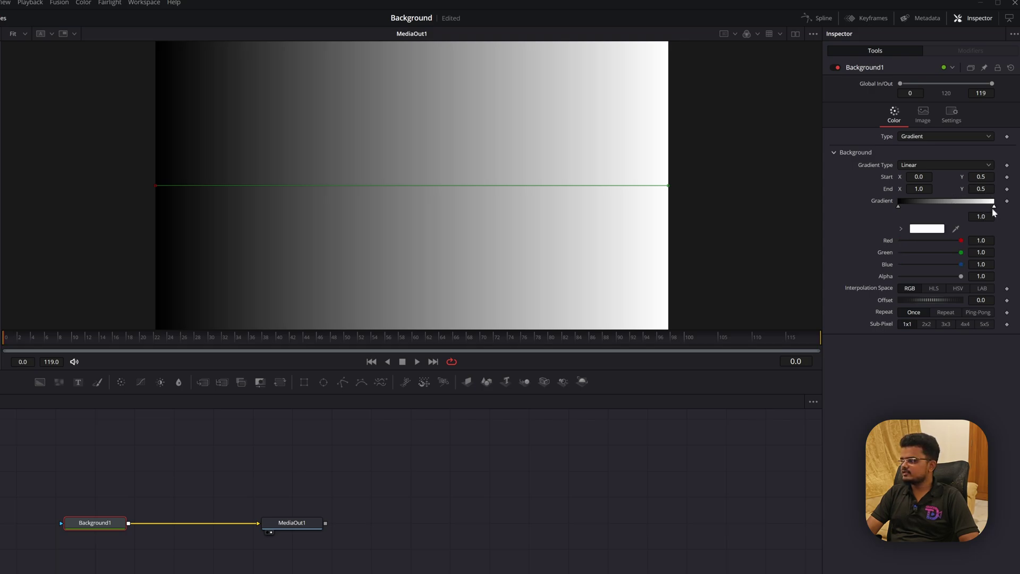
left_click(924, 230)
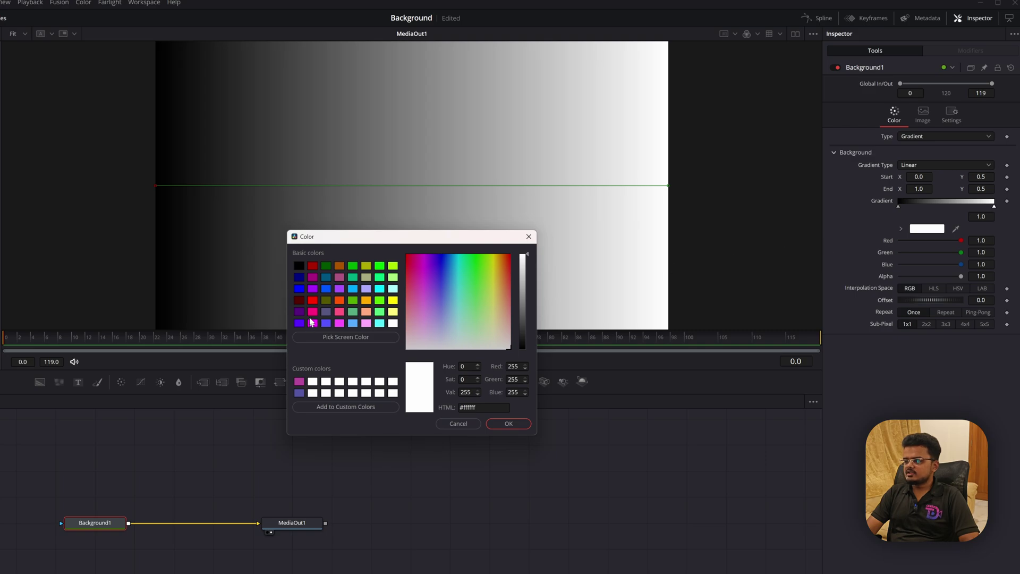
left_click(300, 290)
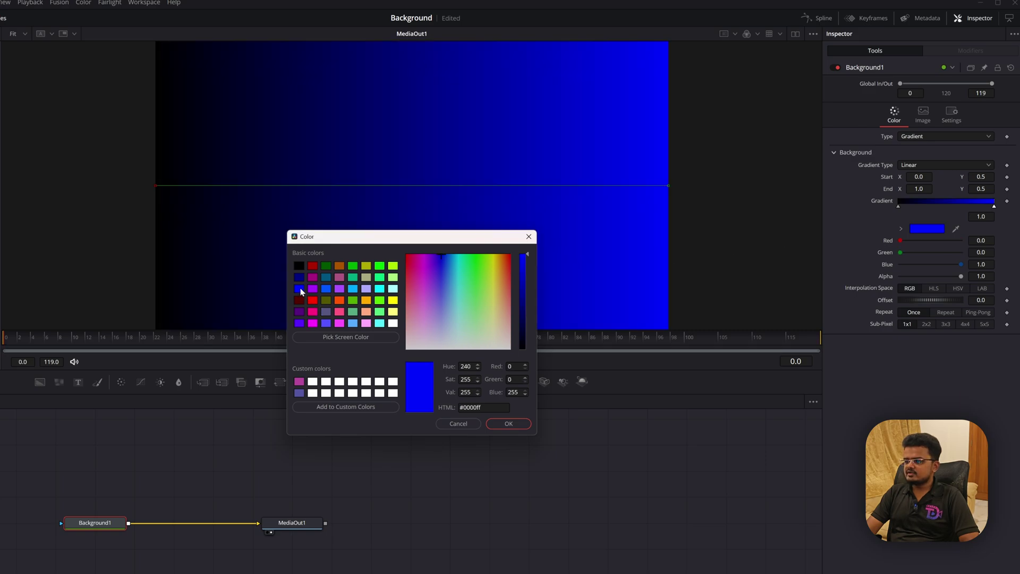
left_click(508, 424)
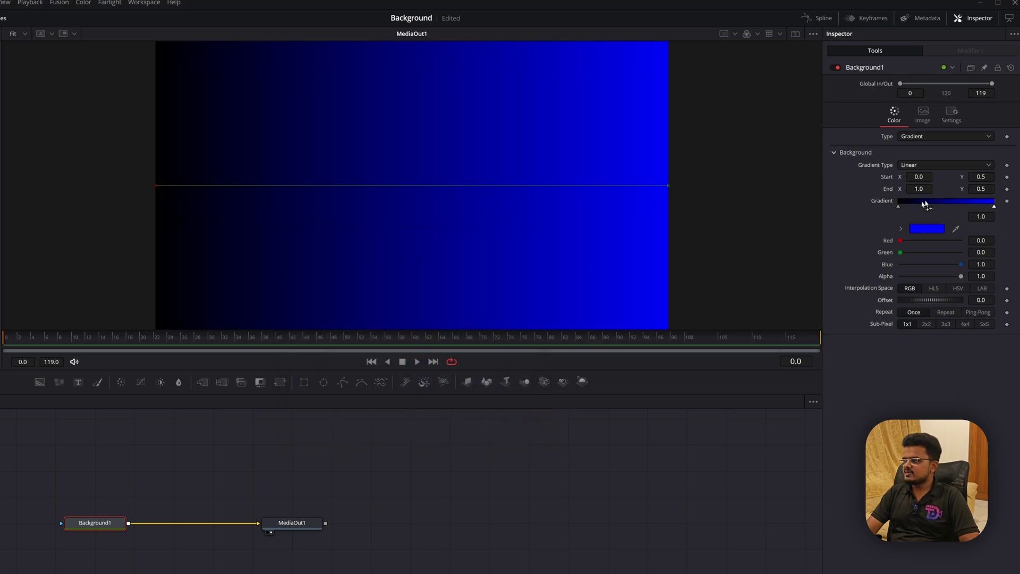
- Add a middle color stop at about 0.51 on the gradient and save the project
left_click(899, 207)
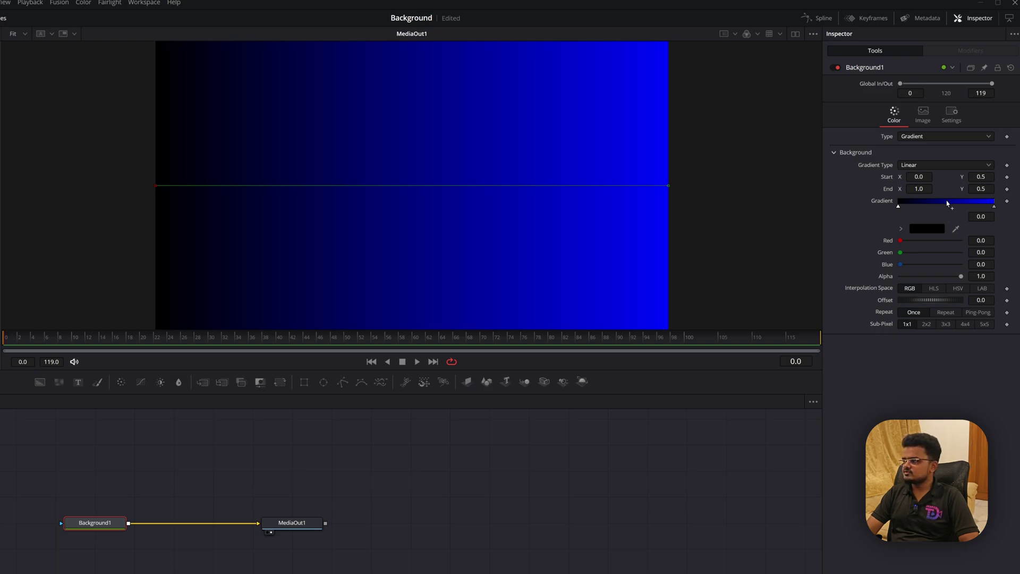
left_click(948, 203)
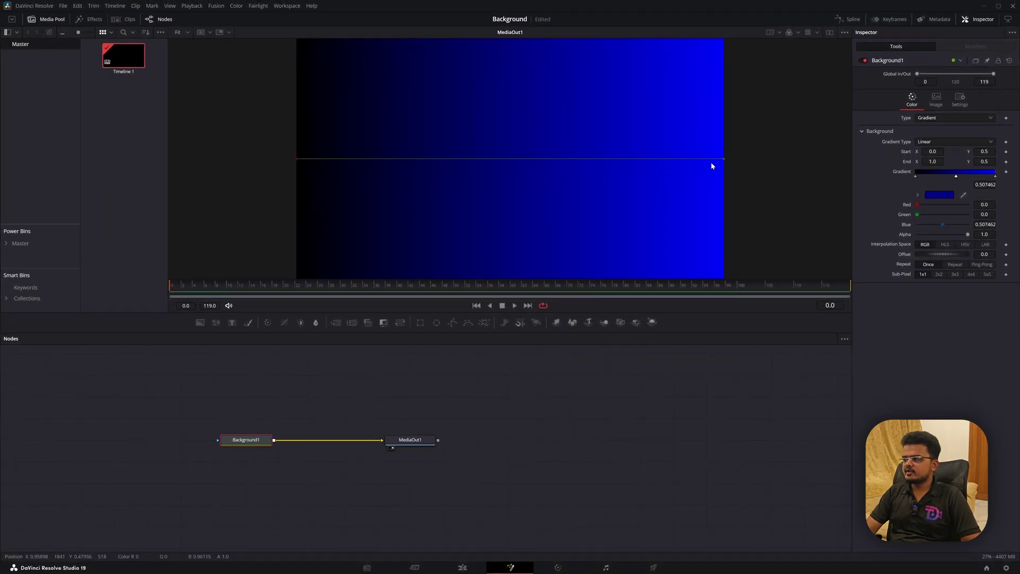
key("ctrl+s")
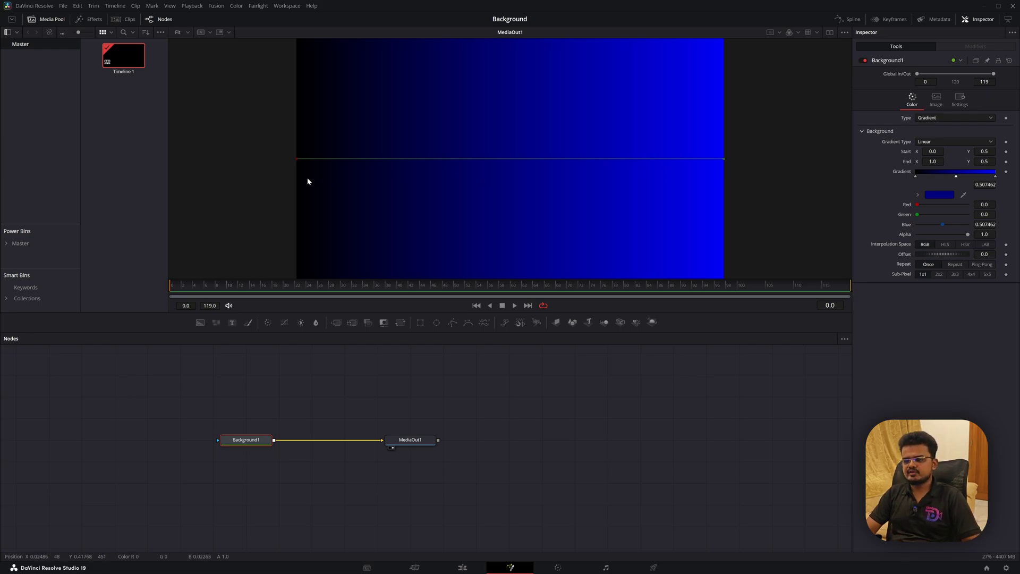
- Try a diagonal linear gradient by moving its start point to about (0.54, 0.92) and its end point toward the lower middle, and undo the moves
left_click_drag(296, 159, 527, 62)
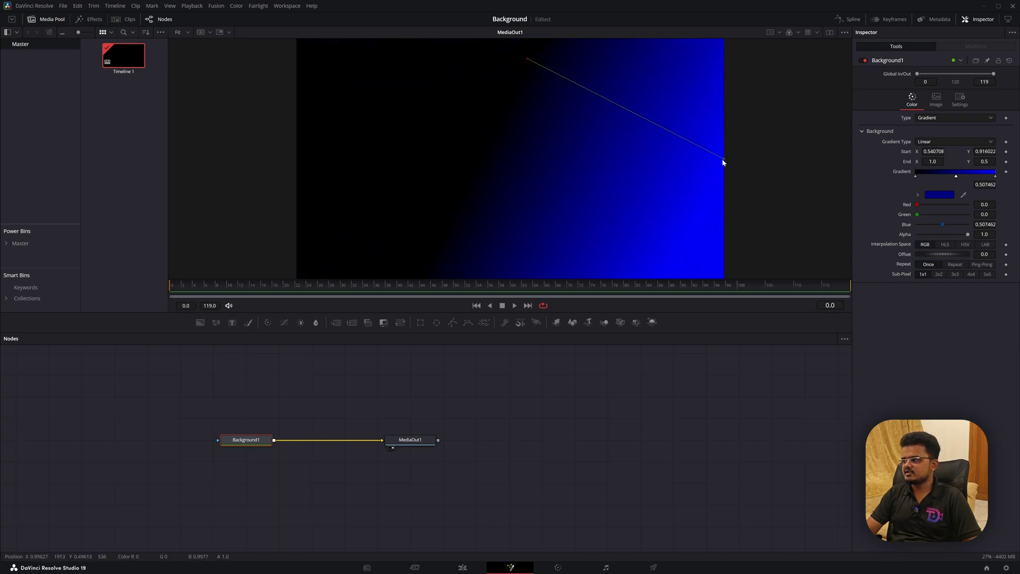
left_click_drag(723, 161, 526, 253)
key("ctrl+z")
key("ctrl+z")
key("ctrl+z")
key("ctrl+z")
key("ctrl+z")
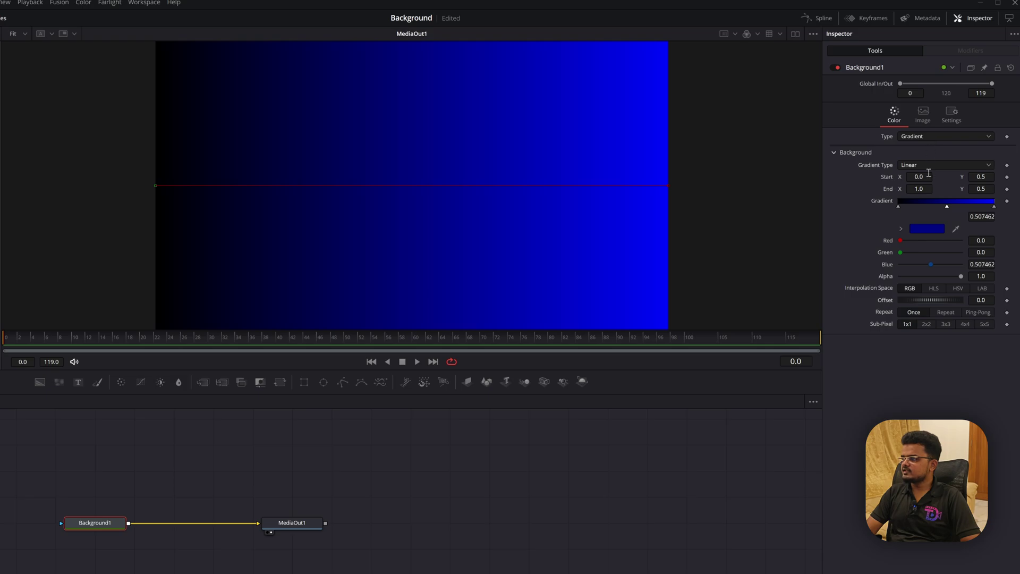
- Change the gradient type to Reflect and move the gradient's start point near the frame's center, about (0.51, 0.49)
left_click(989, 166)
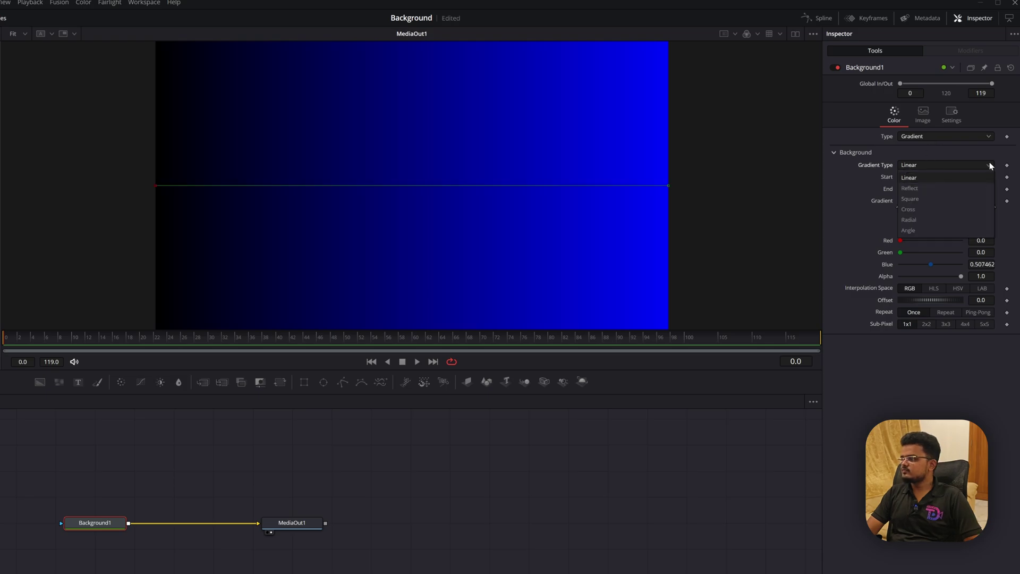
left_click(978, 187)
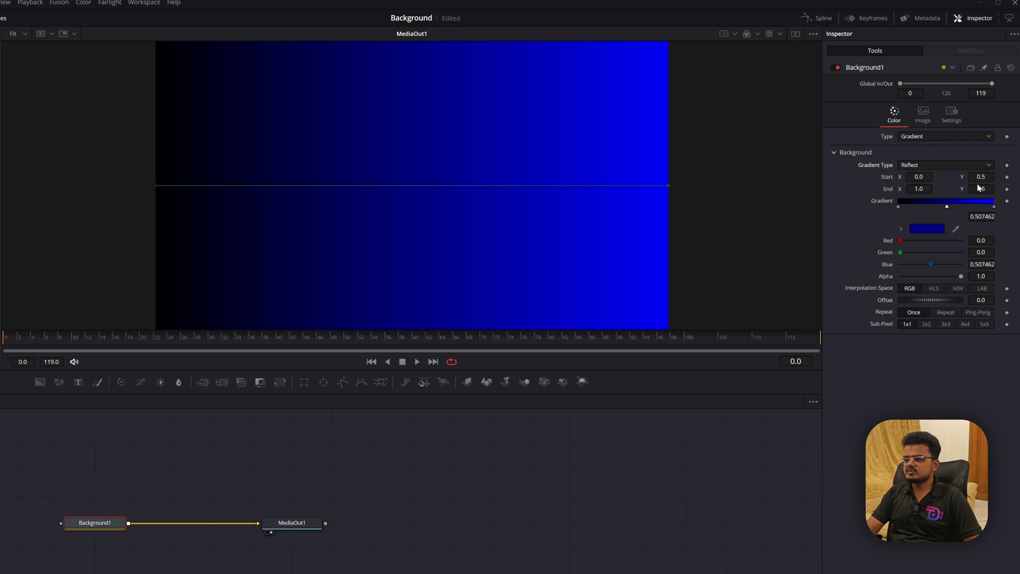
left_click_drag(156, 186, 417, 188)
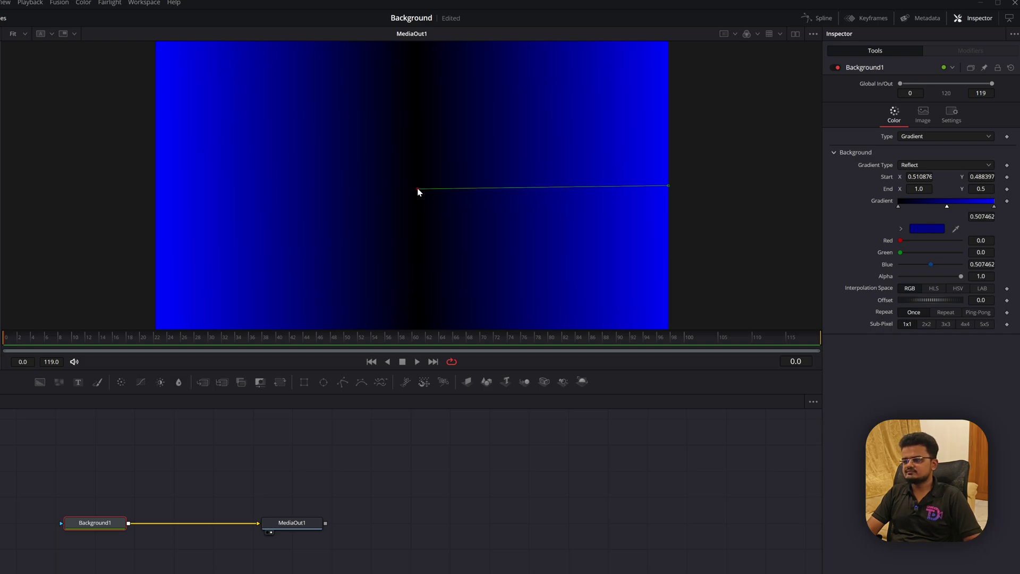
- Change the gradient type to Cross and move the cross's center to about (0.54, 0.50)
left_click(990, 166)
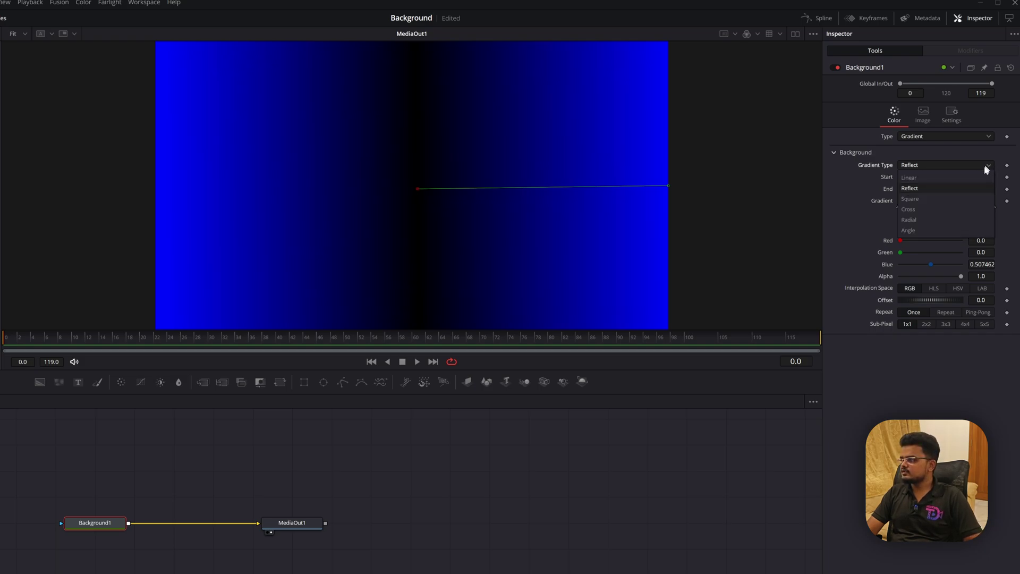
left_click(973, 196)
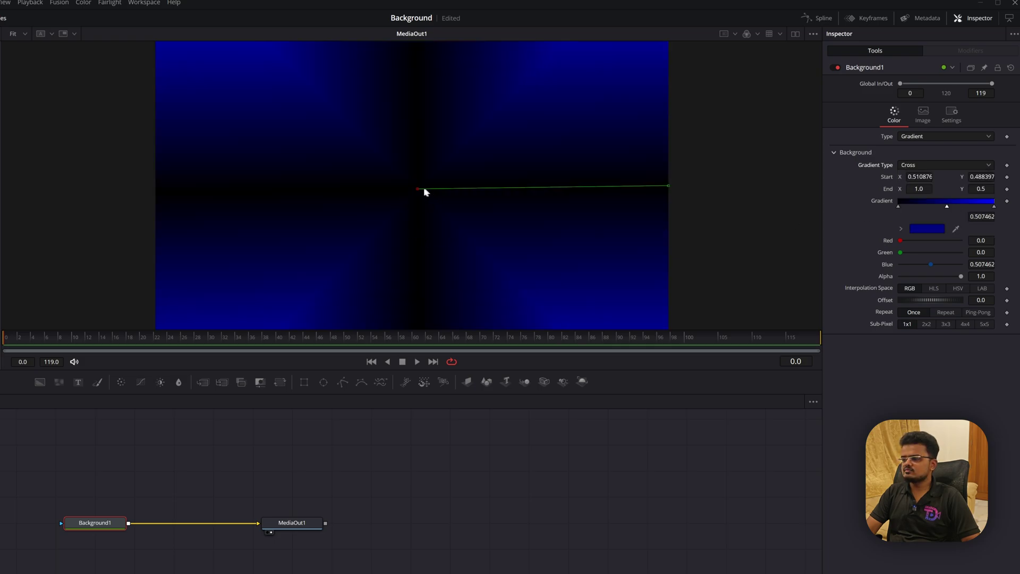
mouse_move(417, 192)
left_mouse_down()
mouse_move(423, 265)
mouse_move(408, 150)
mouse_move(217, 186)
mouse_move(524, 195)
mouse_move(430, 187)
left_mouse_up()
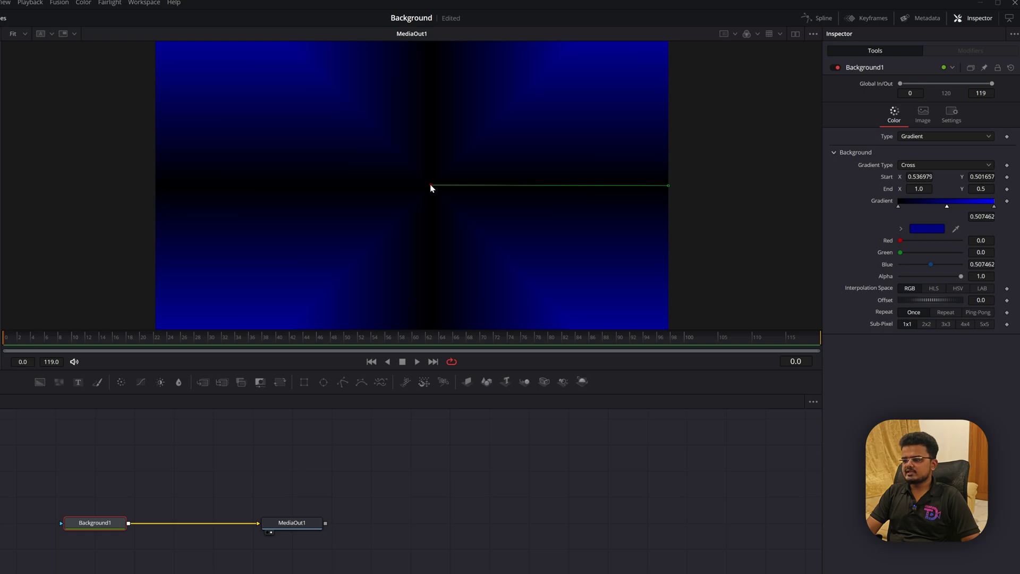
- Change the gradient type to Radial and move the circle's center to about (0.56, 0.52)
left_click(988, 169)
left_click(961, 214)
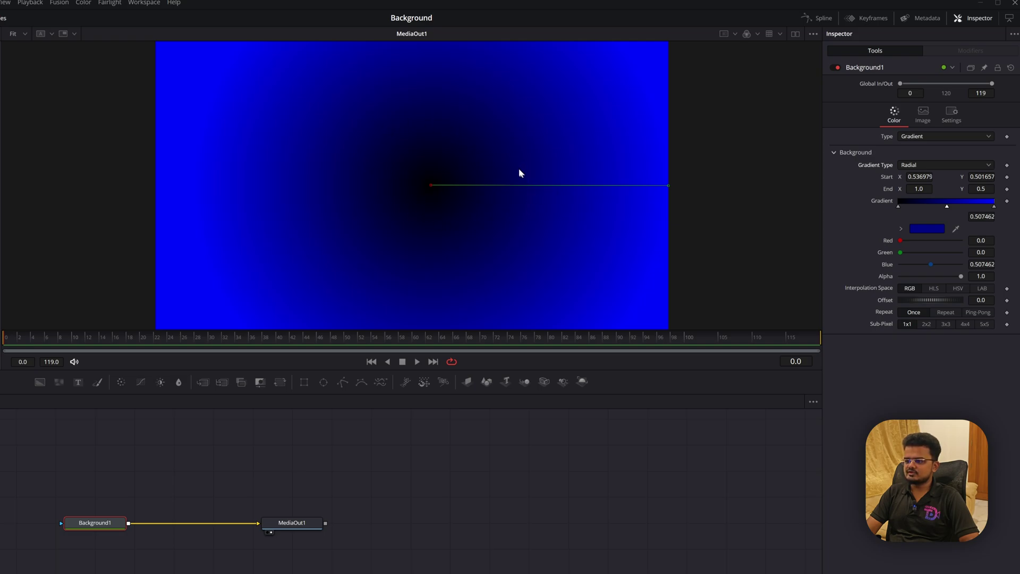
mouse_move(429, 185)
left_mouse_down()
mouse_move(360, 219)
mouse_move(317, 122)
mouse_move(598, 173)
mouse_move(412, 198)
mouse_move(442, 182)
left_mouse_up()
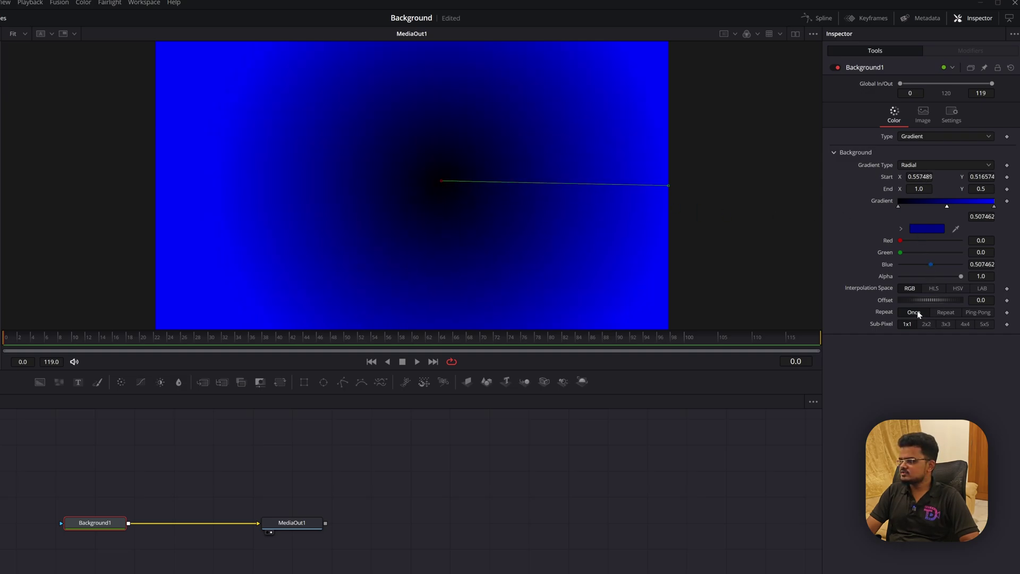
- Set the radial gradient to Repeat with 5x5 sub-pixel and move its end point close to the center, about (0.60, 0.51)
left_click(953, 309)
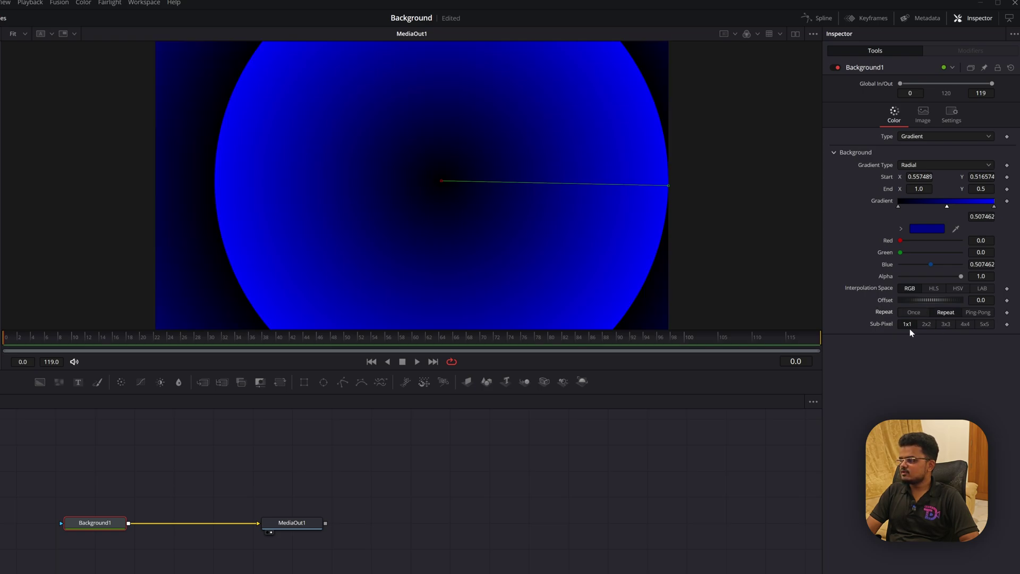
left_click(985, 324)
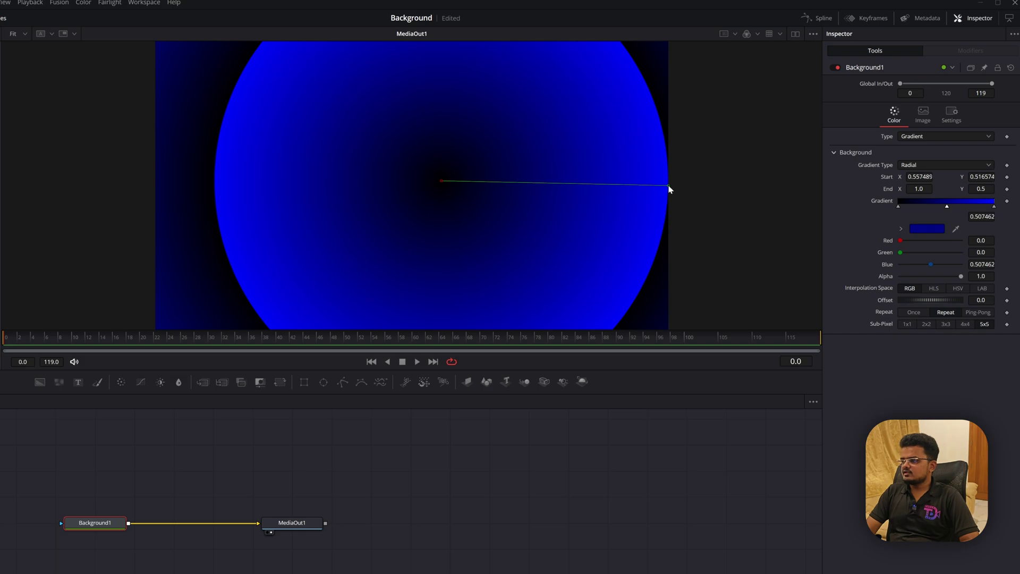
left_click_drag(668, 185, 466, 186)
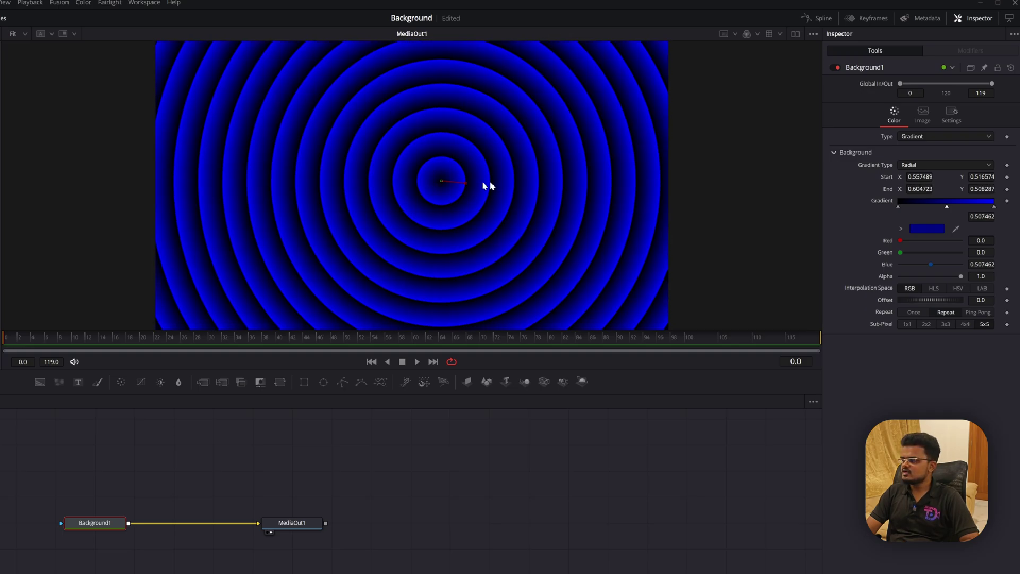
- Compare the Ping-Pong and Repeat modes on the radial gradient and leave it on Repeat
left_click(975, 311)
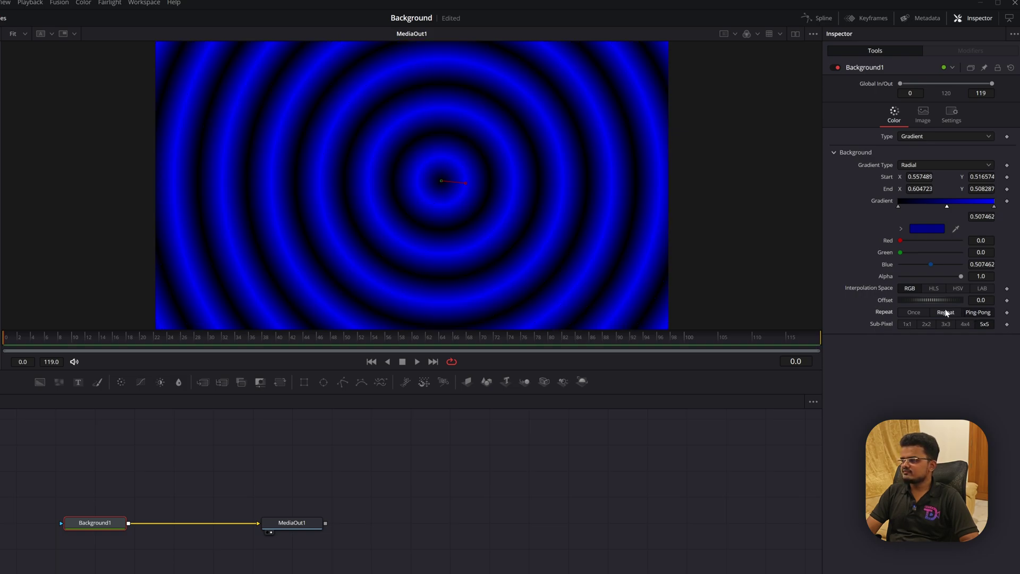
left_click(945, 311)
left_click(978, 312)
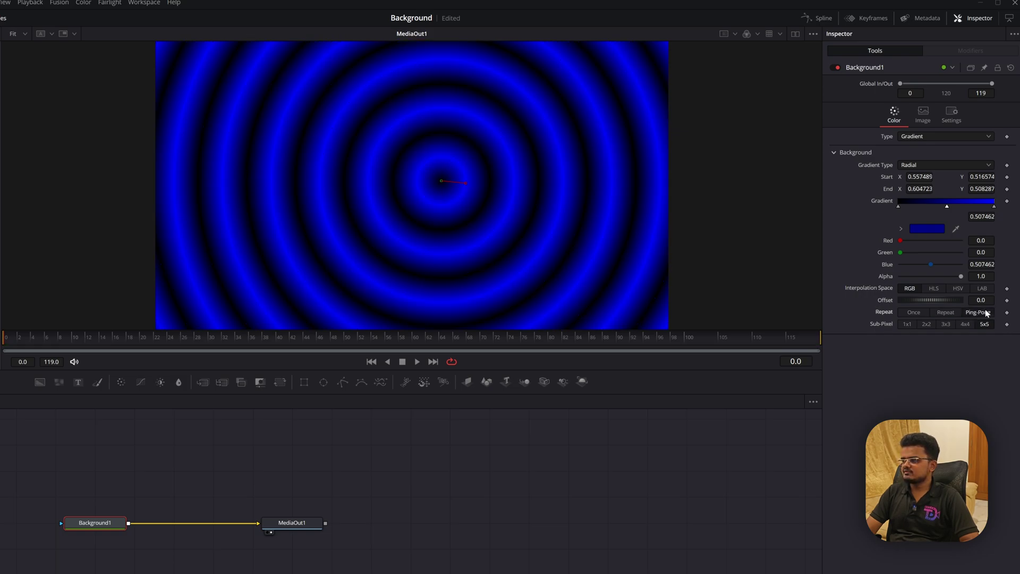
left_click(946, 312)
- Change the gradient type to Angle and rotate it by moving its end point to about (0.65, 0.36)
left_click(990, 165)
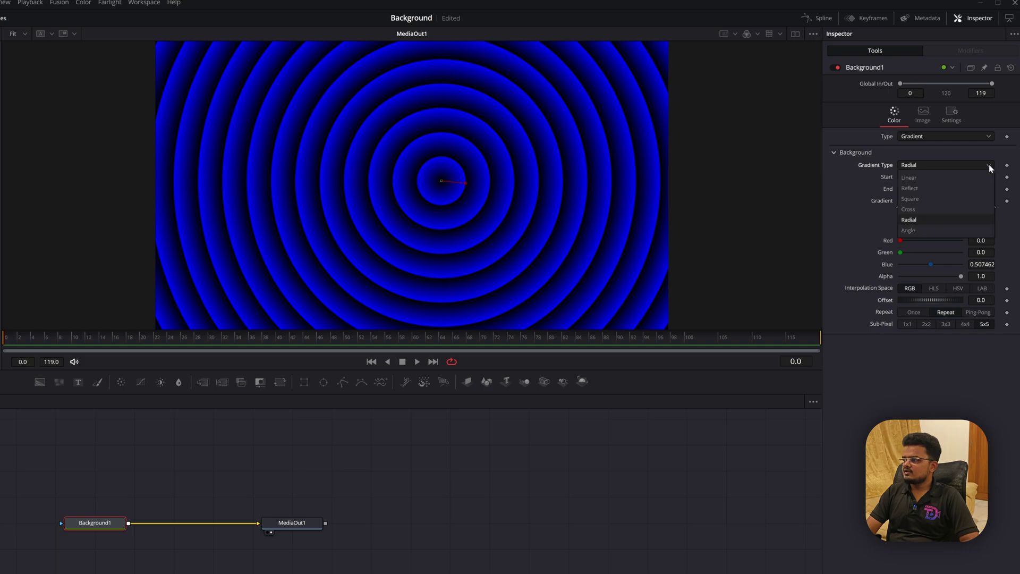
left_click(975, 230)
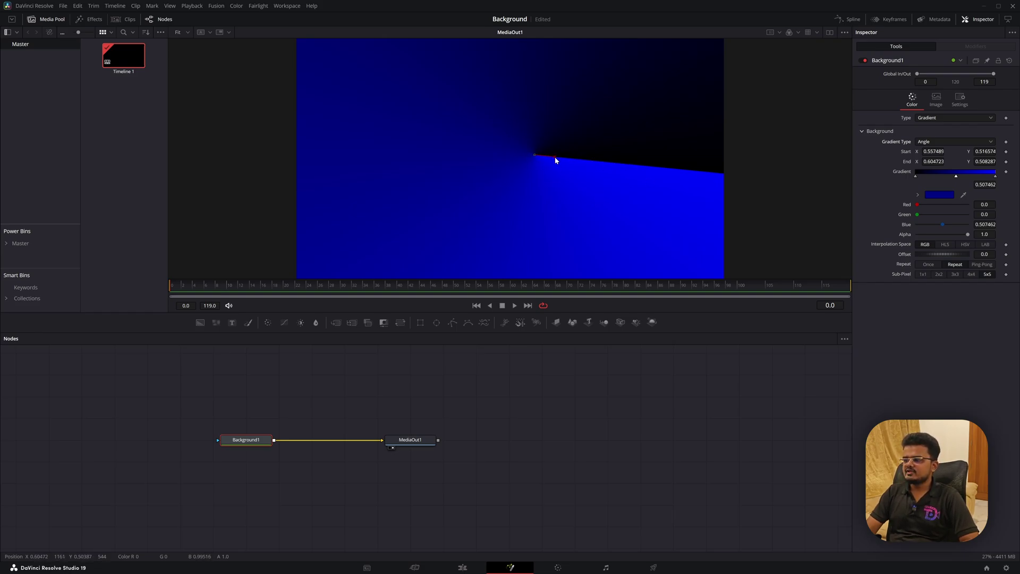
left_click_drag(555, 157, 575, 192)
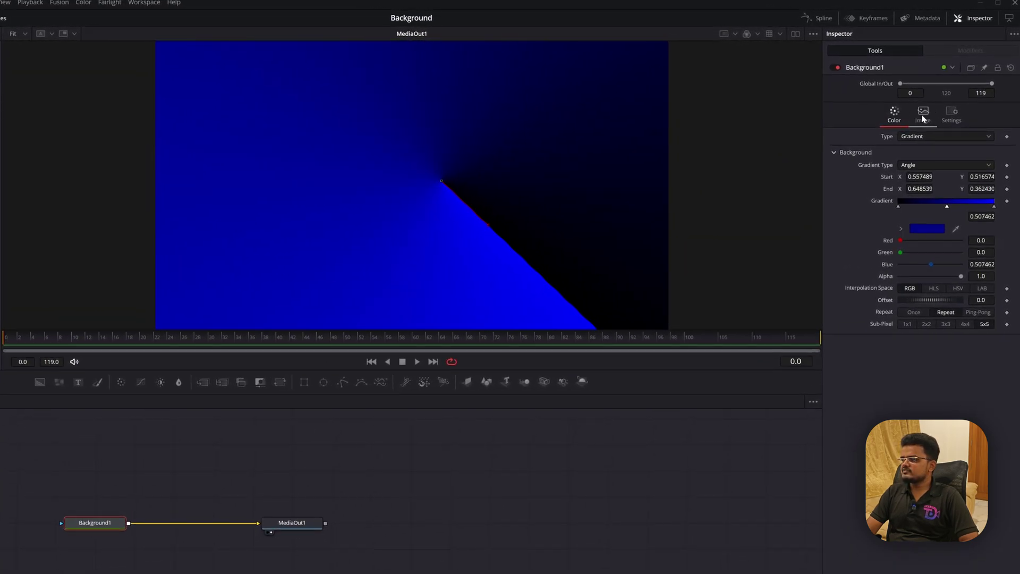
- Turn off Auto Resolution in the background's image settings and increase its width to about 2484
left_click(923, 114)
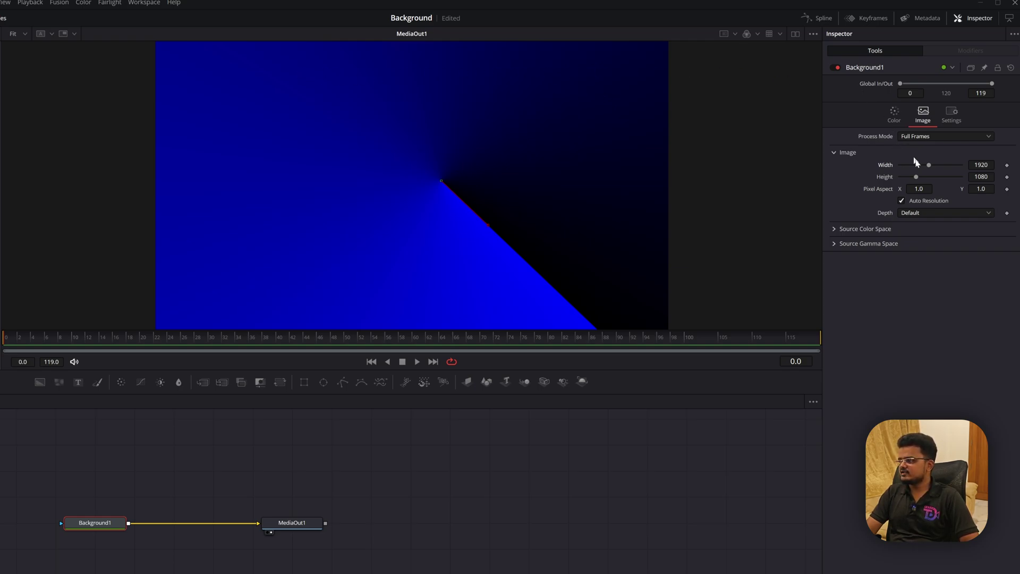
left_click(902, 201)
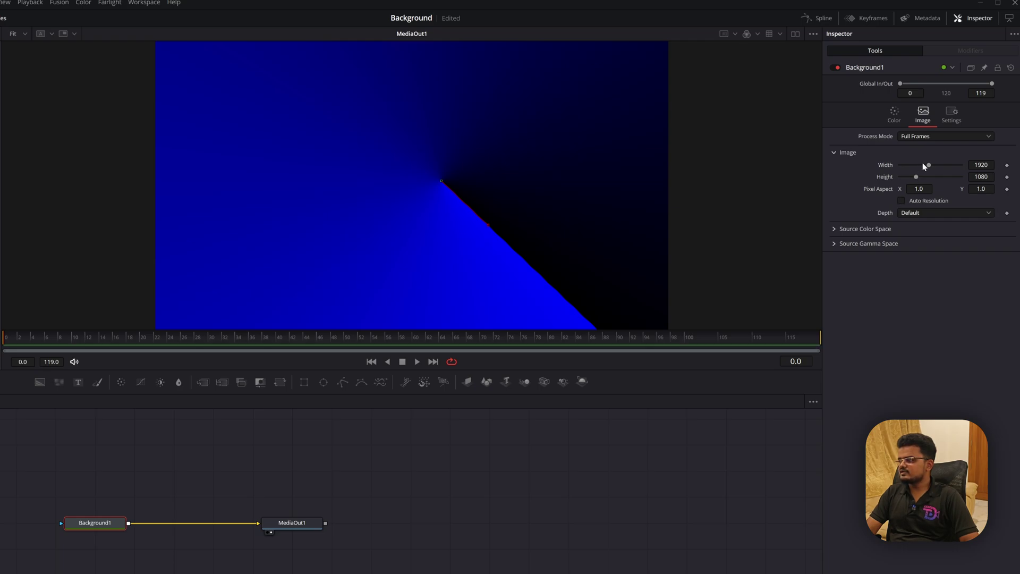
mouse_move(929, 166)
left_mouse_down()
mouse_move(904, 169)
mouse_move(937, 166)
left_mouse_up()
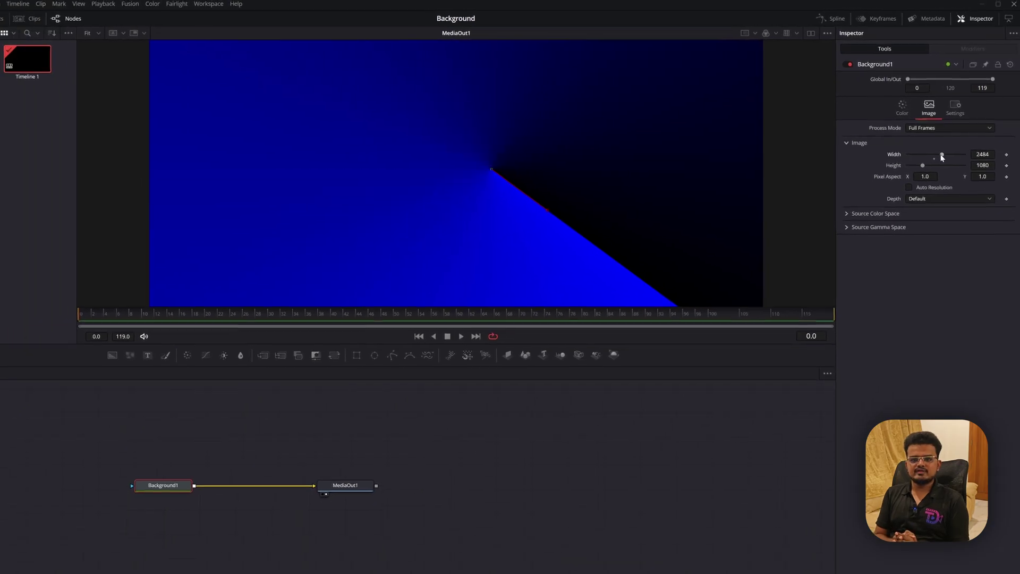